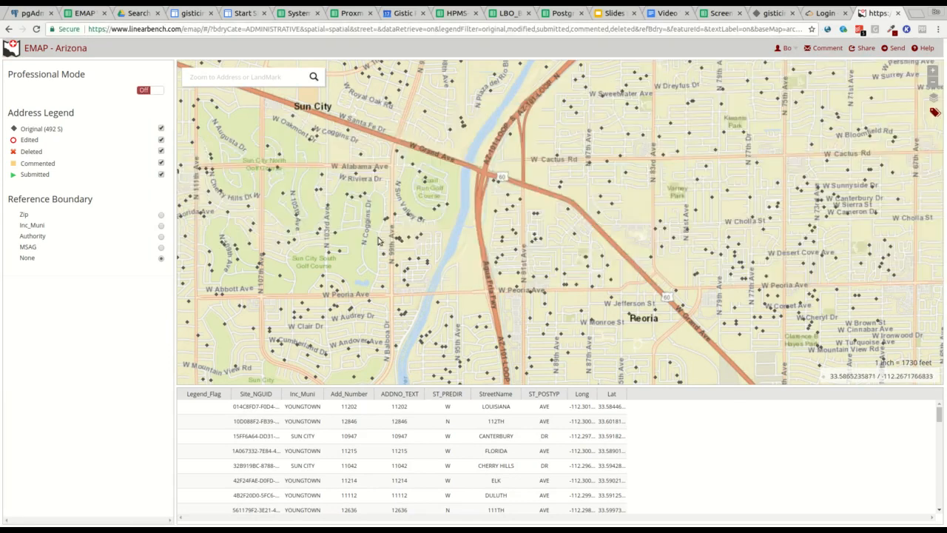
Step: Overlay the Inc_Muni municipality boundaries and pan the map east toward Peoria
{"action": "left_click", "coordinate": [161, 216]}
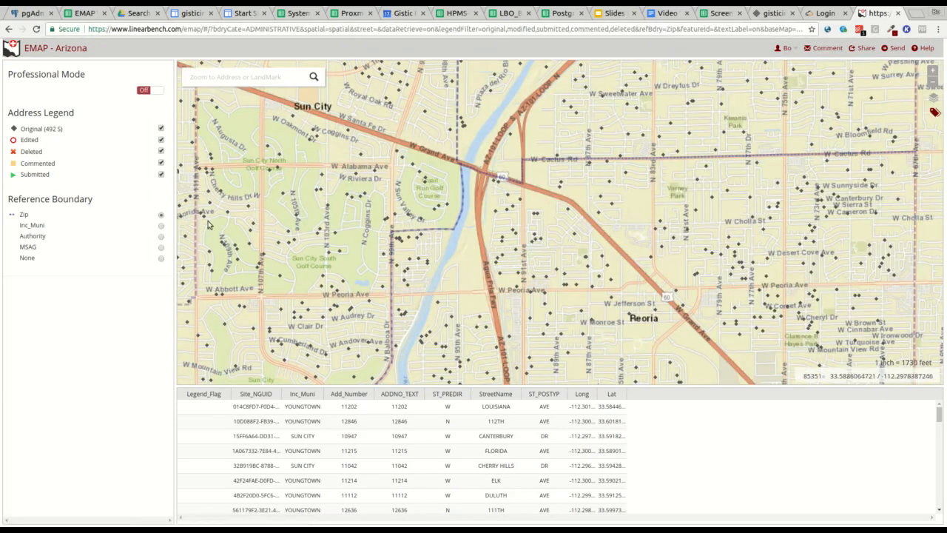
{"action": "left_click", "coordinate": [162, 228]}
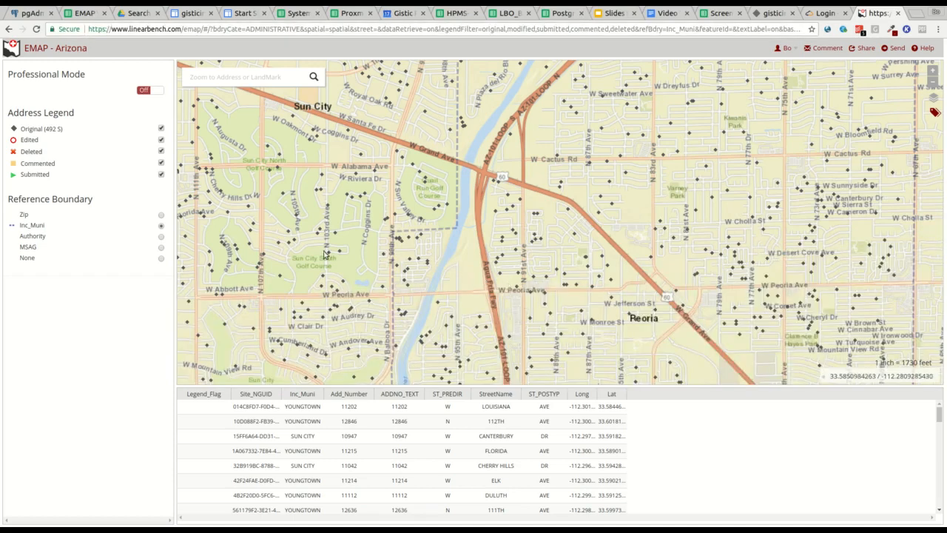
{"action": "left_click_drag", "start_coordinate": [494, 277], "coordinate": [451, 255]}
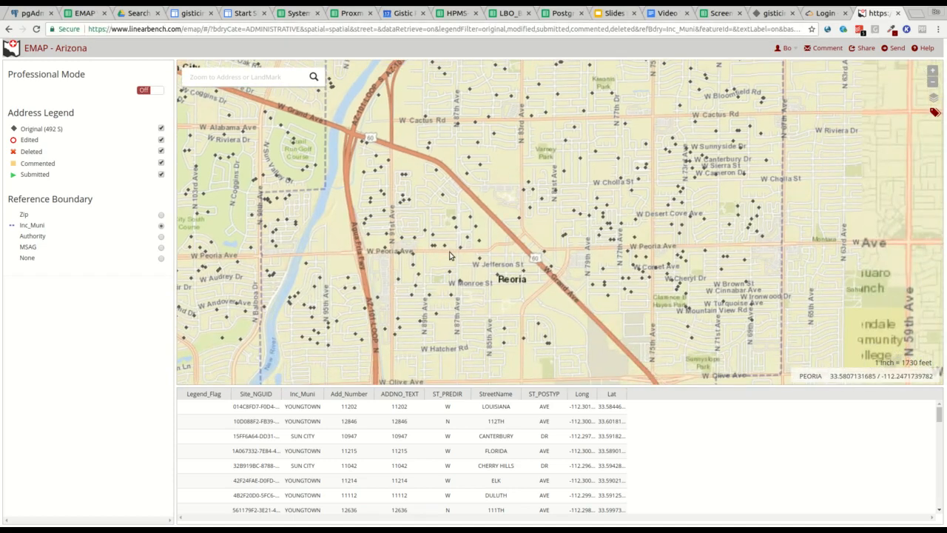
{"action": "left_click", "coordinate": [220, 80]}
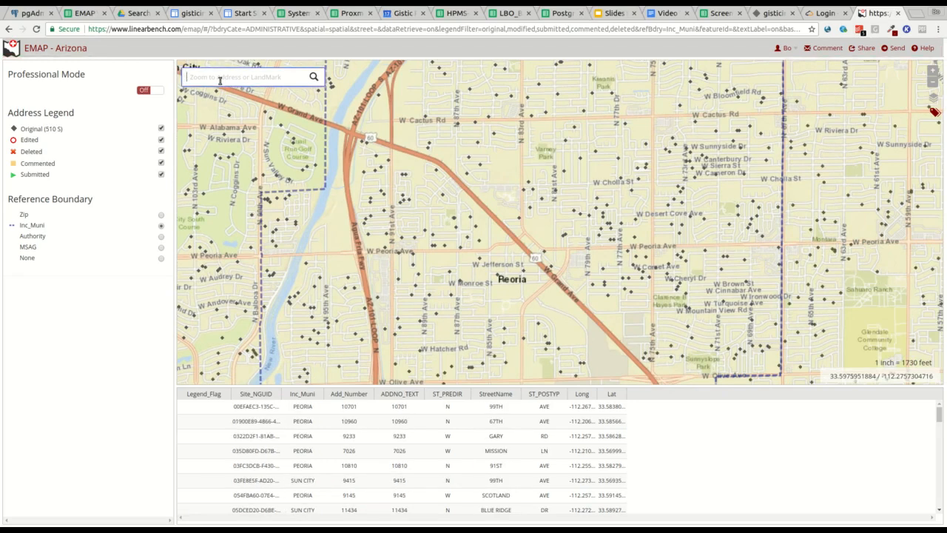
Step: Zoom to McQueen Park in Gilbert on the OpenStreetMap basemap, showing the streets south of it
{"action": "type", "text": "mcqueen park"}
{"action": "left_click", "coordinate": [314, 78]}
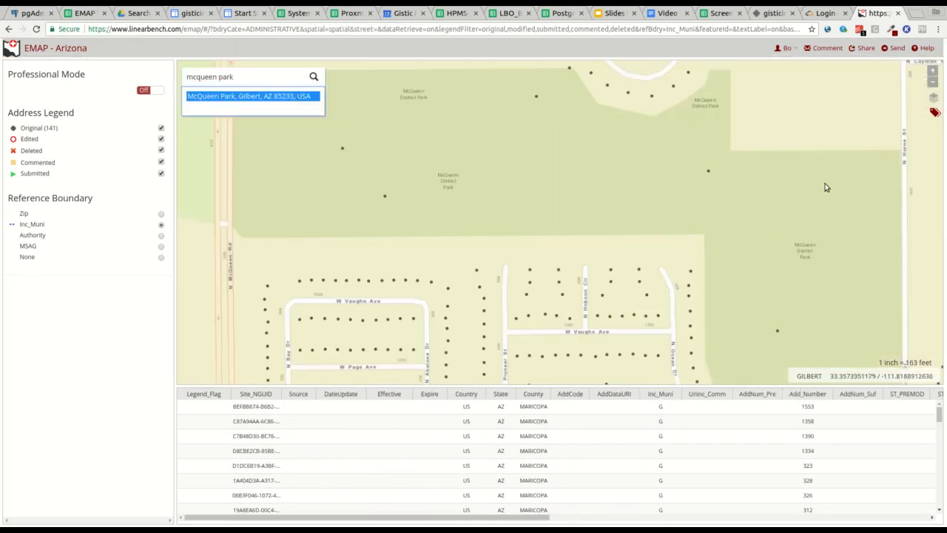
{"action": "mouse_move", "coordinate": [931, 100]}
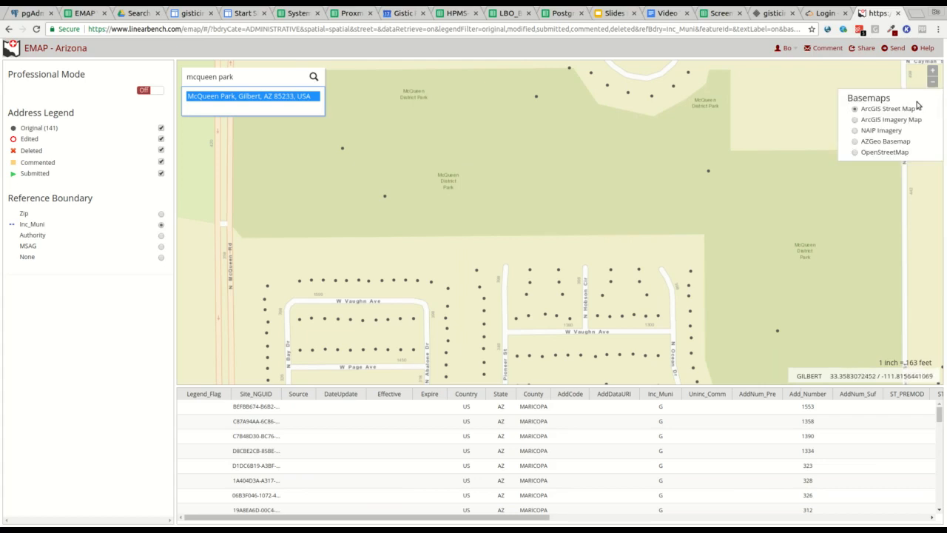
{"action": "left_click", "coordinate": [856, 120]}
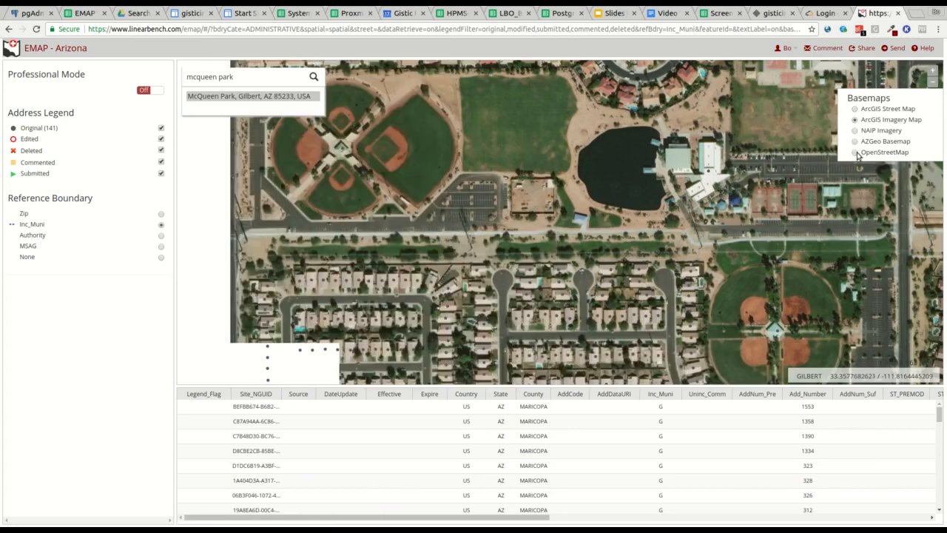
{"action": "left_click", "coordinate": [856, 152]}
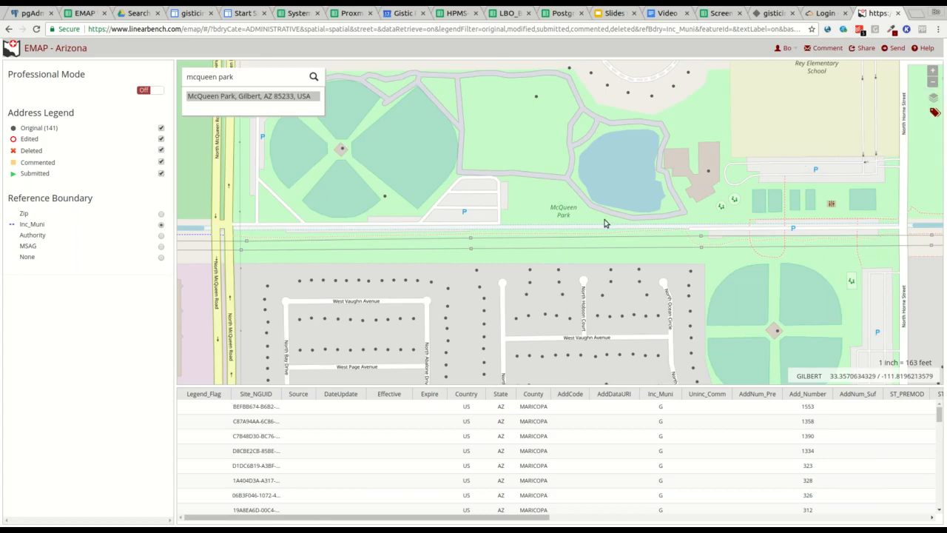
{"action": "left_click_drag", "start_coordinate": [600, 218], "coordinate": [581, 116]}
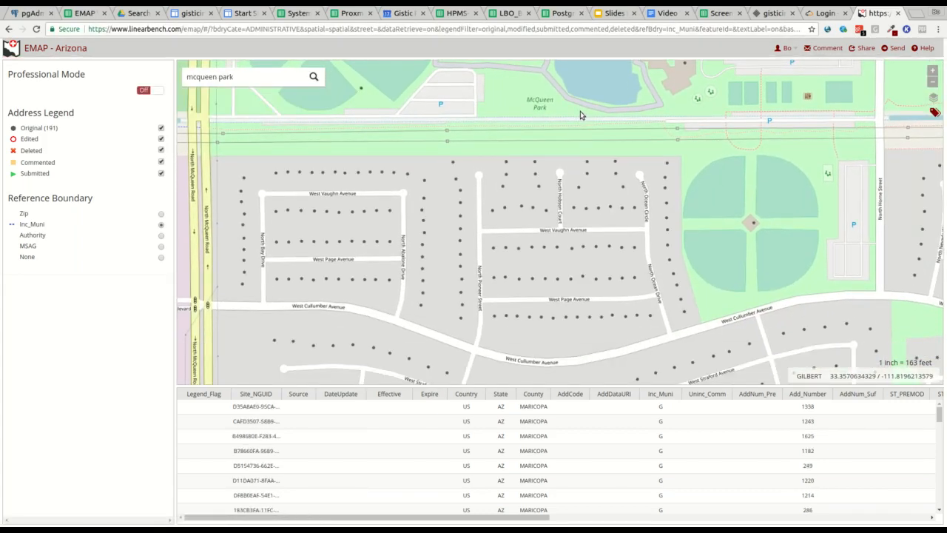
Step: Select an address point south of the park and a table record, opening their action menus
{"action": "left_click", "coordinate": [507, 165]}
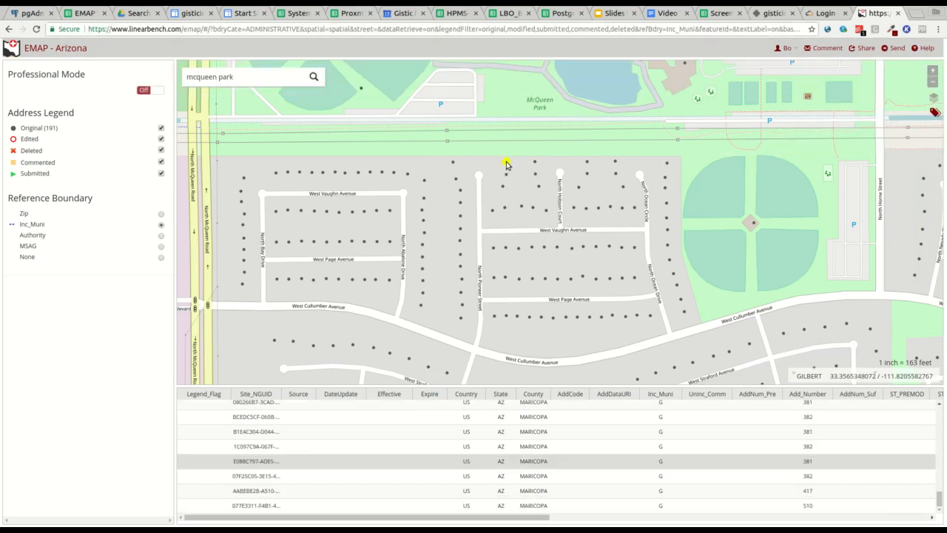
{"action": "right_click", "coordinate": [507, 164]}
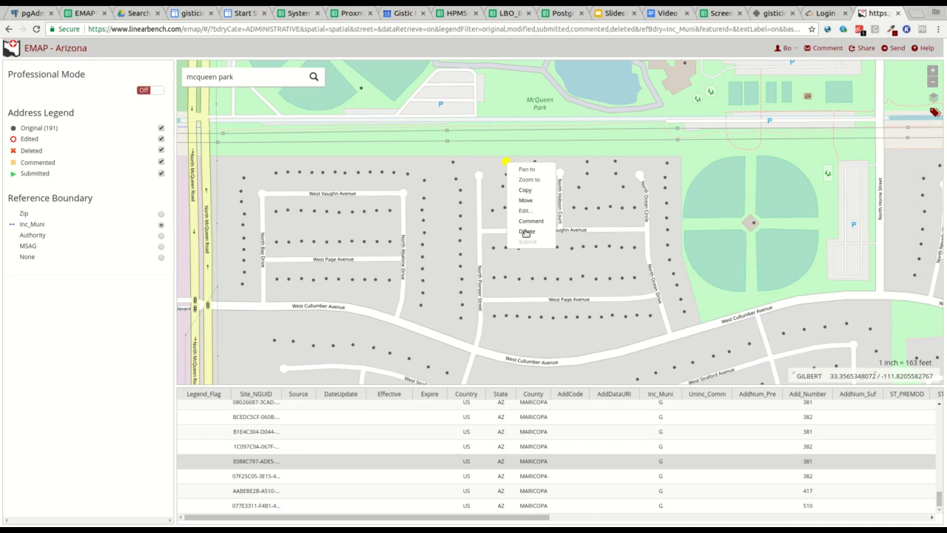
{"action": "left_click", "coordinate": [551, 437]}
{"action": "right_click", "coordinate": [555, 436]}
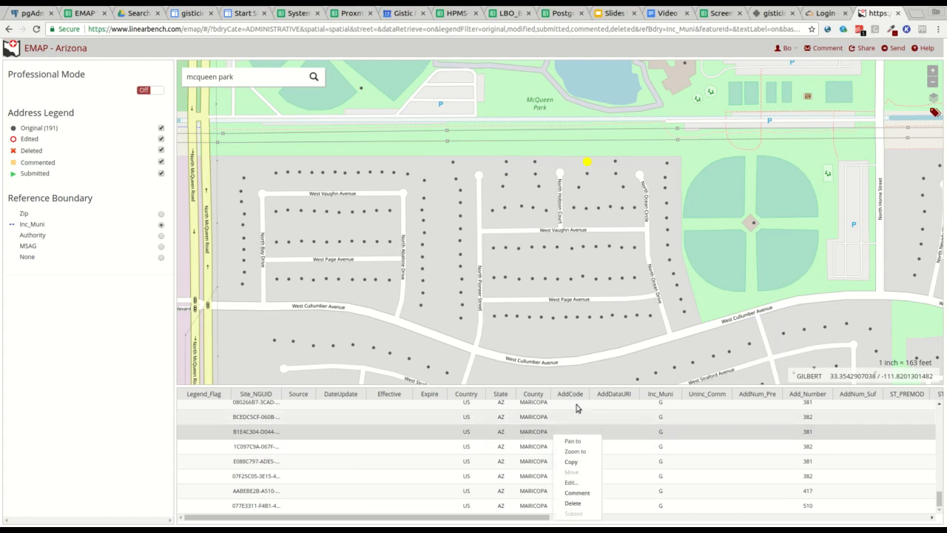
Step: Select points near North Hobson Court and North Ocean Circle, then box-select the row below West Vaughn Avenue
{"action": "left_click", "coordinate": [505, 209]}
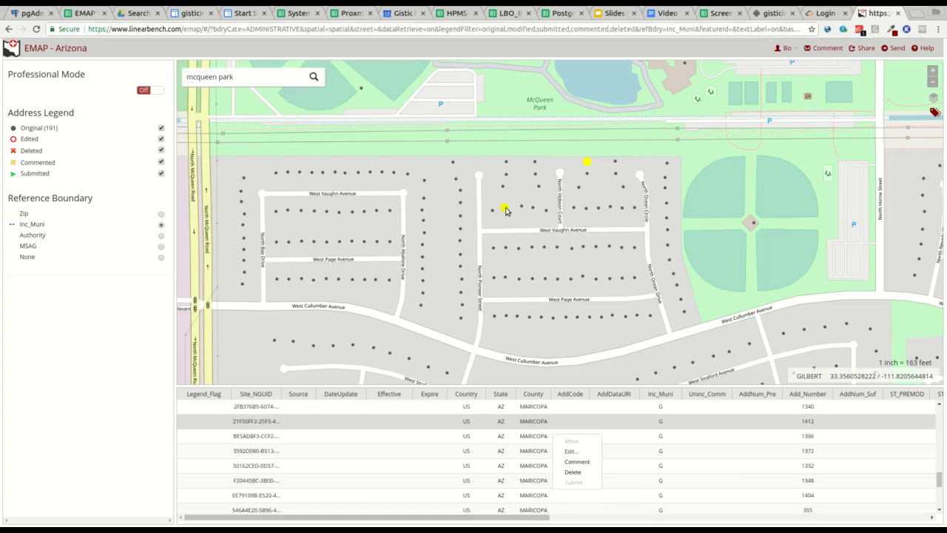
{"action": "left_click", "coordinate": [502, 187]}
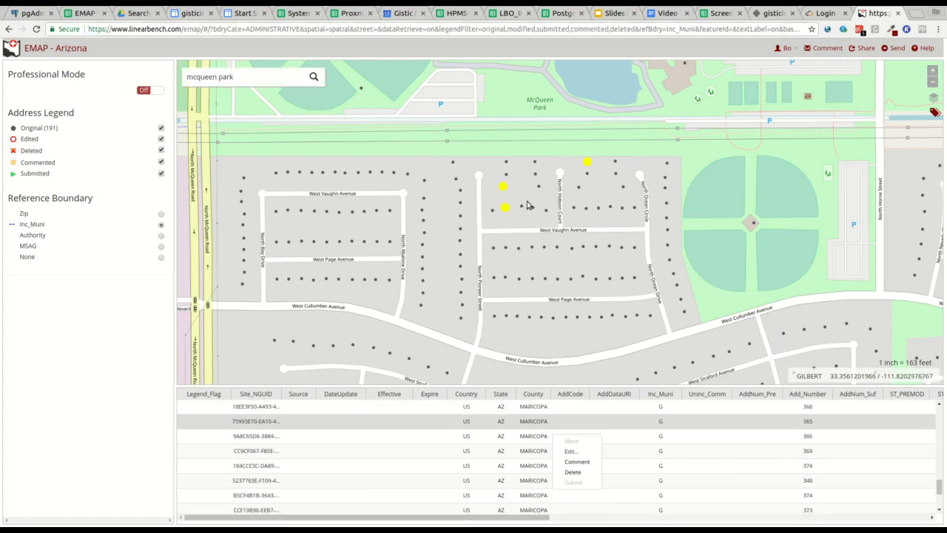
{"action": "left_click_drag", "start_coordinate": [489, 241], "coordinate": [651, 269]}
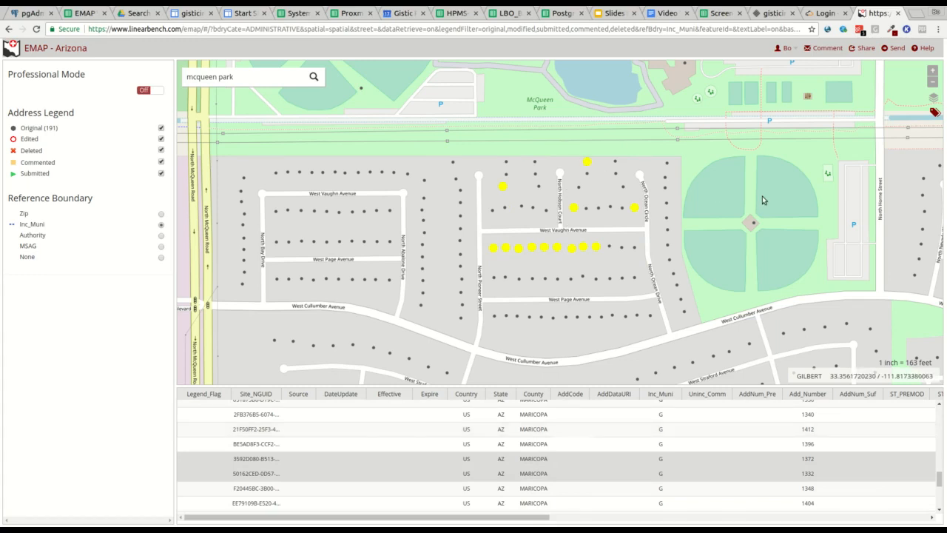
Step: Switch to the ArcGIS Street Map basemap and zoom in around N Hobson Cir
{"action": "mouse_move", "coordinate": [932, 100]}
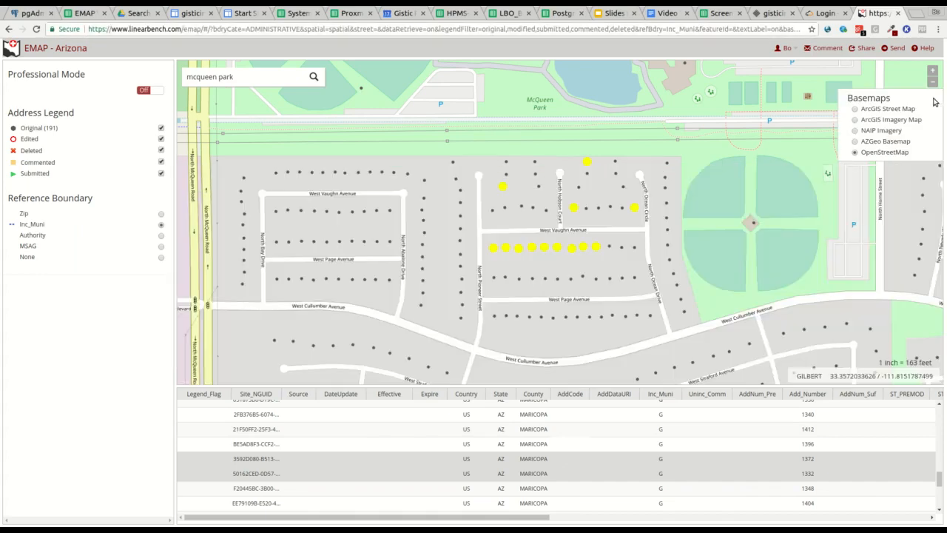
{"action": "left_click", "coordinate": [856, 109]}
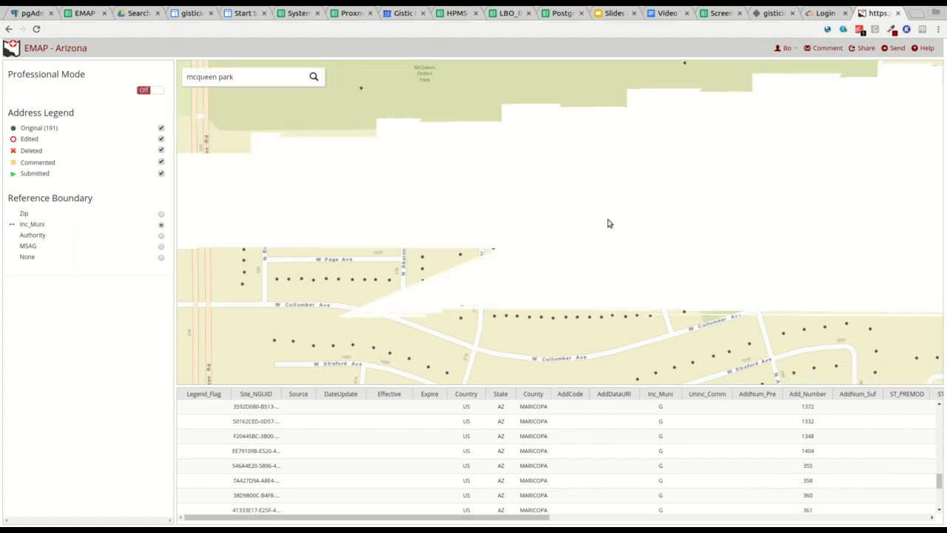
{"action": "left_click_drag", "start_coordinate": [495, 150], "coordinate": [626, 233]}
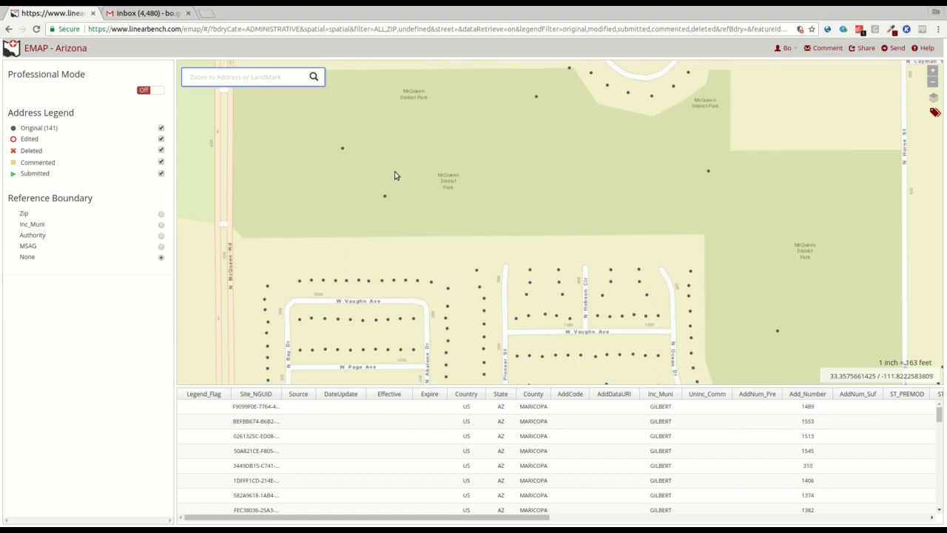
Step: Turn on Professional Mode, filter to PIMA county ZIP 85712, and load records near East Bellevue Street
{"action": "left_click", "coordinate": [158, 93]}
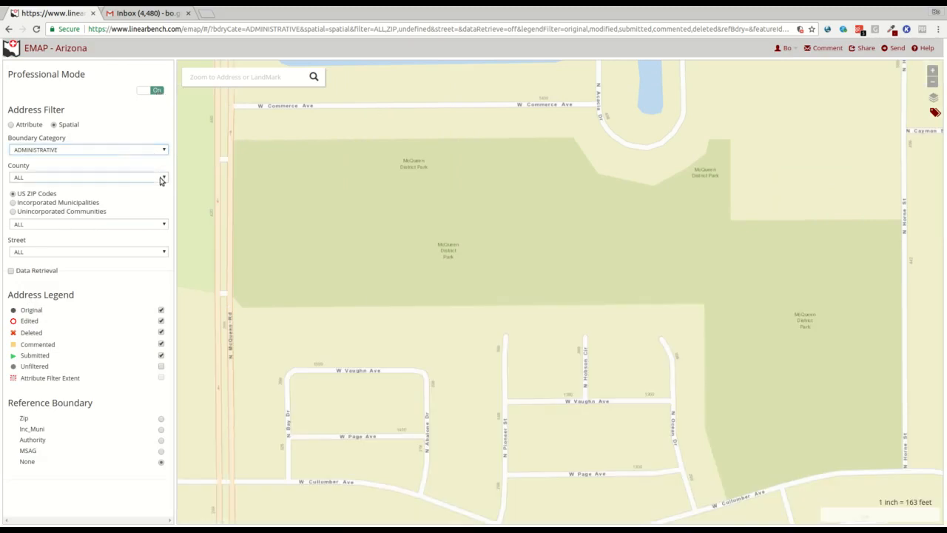
{"action": "left_click", "coordinate": [42, 274]}
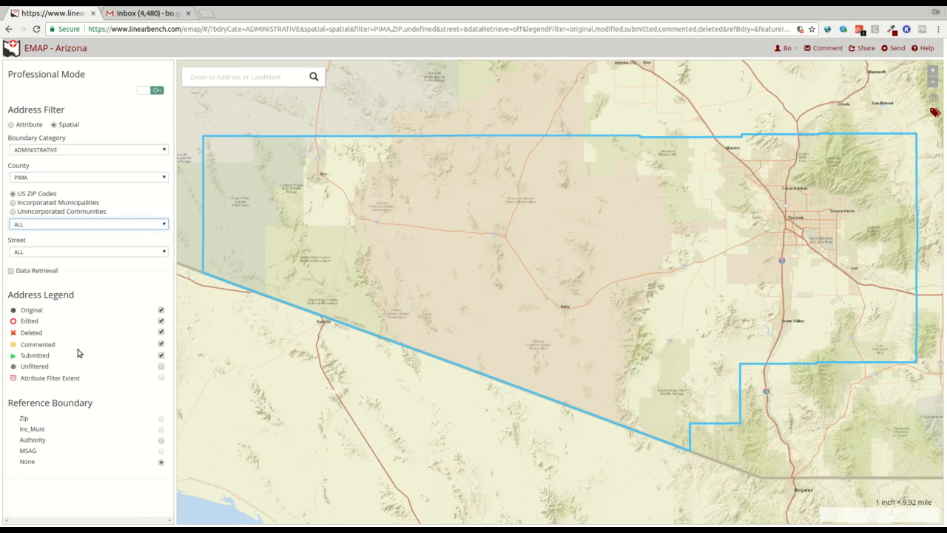
{"action": "type", "text": "85712"}
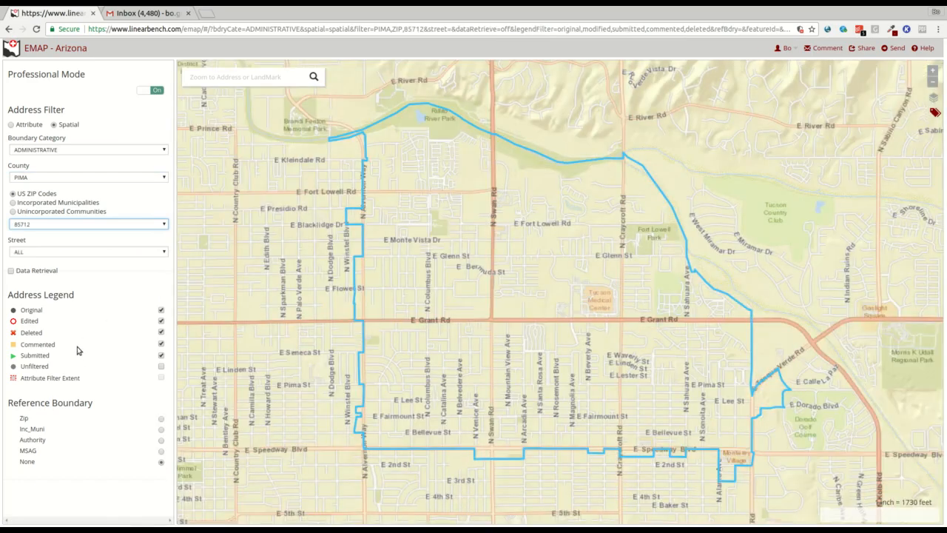
{"action": "left_click", "coordinate": [12, 272]}
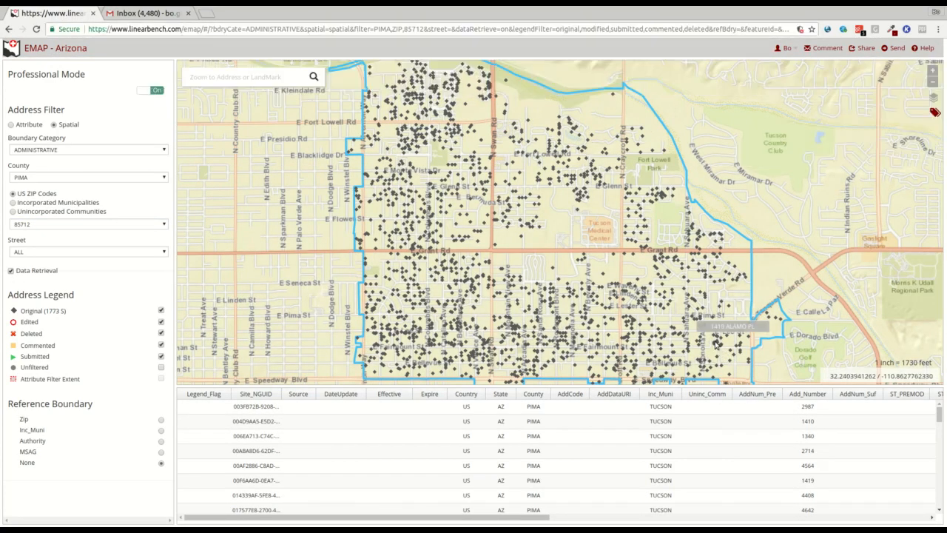
{"action": "left_click_drag", "start_coordinate": [709, 341], "coordinate": [765, 385]}
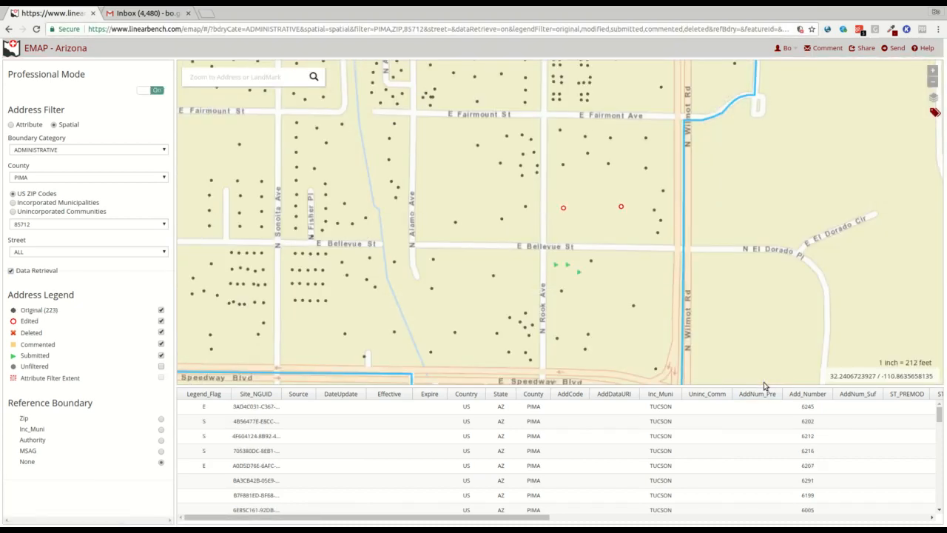
{"action": "left_click", "coordinate": [11, 125]}
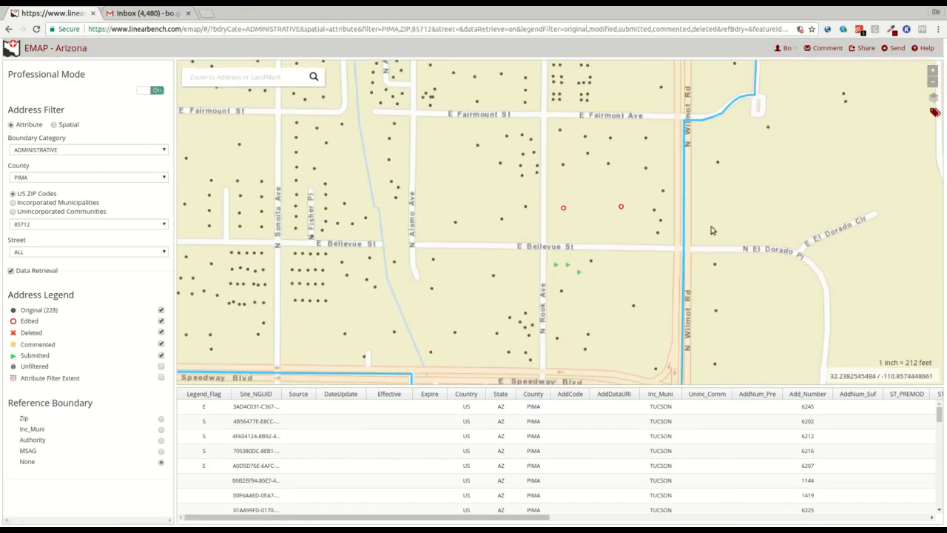
{"action": "left_click", "coordinate": [53, 127]}
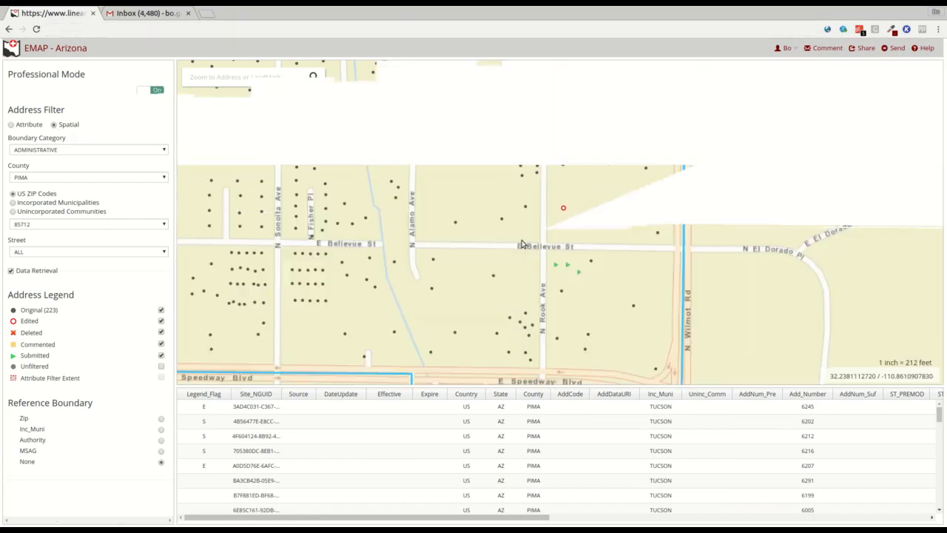
{"action": "left_click", "coordinate": [622, 209]}
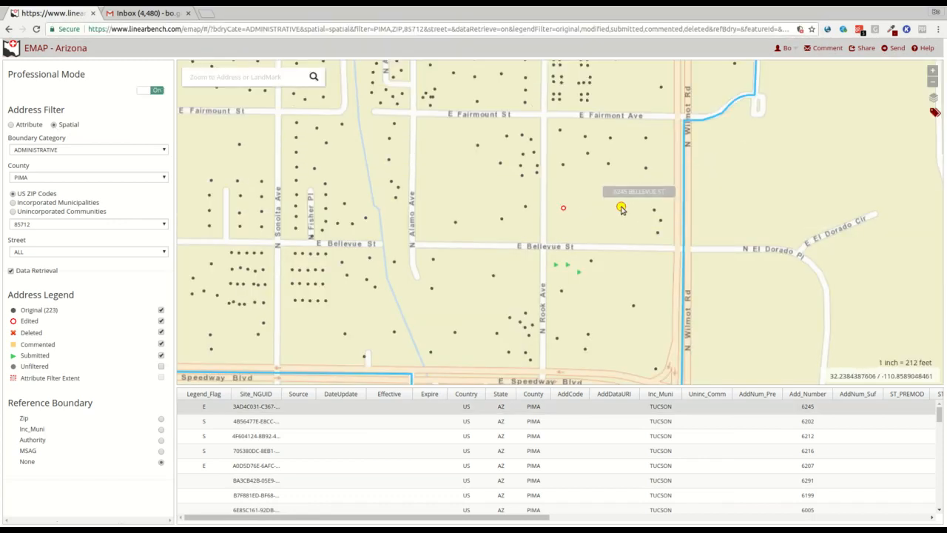
{"action": "right_click", "coordinate": [622, 209]}
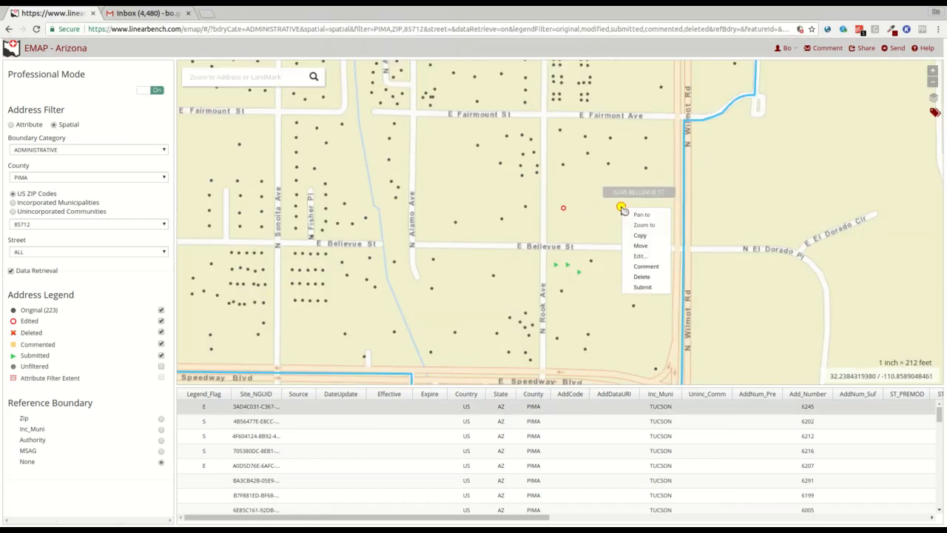
{"action": "left_click", "coordinate": [640, 246]}
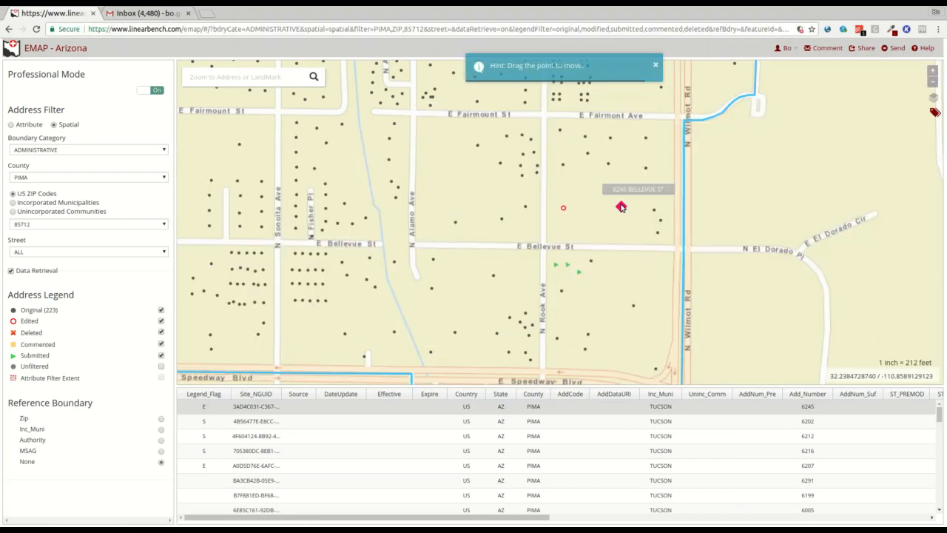
{"action": "left_click_drag", "start_coordinate": [621, 208], "coordinate": [623, 231]}
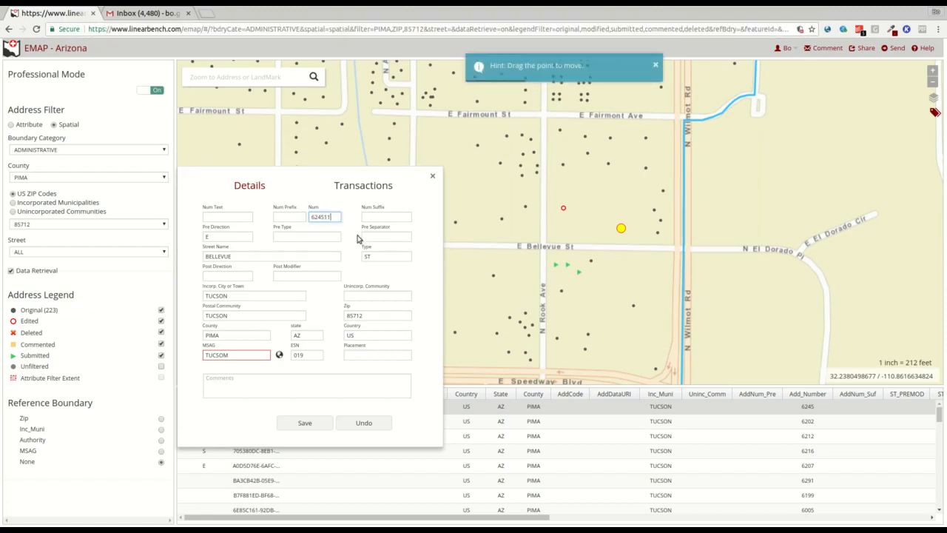
Step: Change the street type to RD, correct MSAG to TUCSON, and save the address
{"action": "left_click_drag", "start_coordinate": [375, 255], "coordinate": [358, 257]}
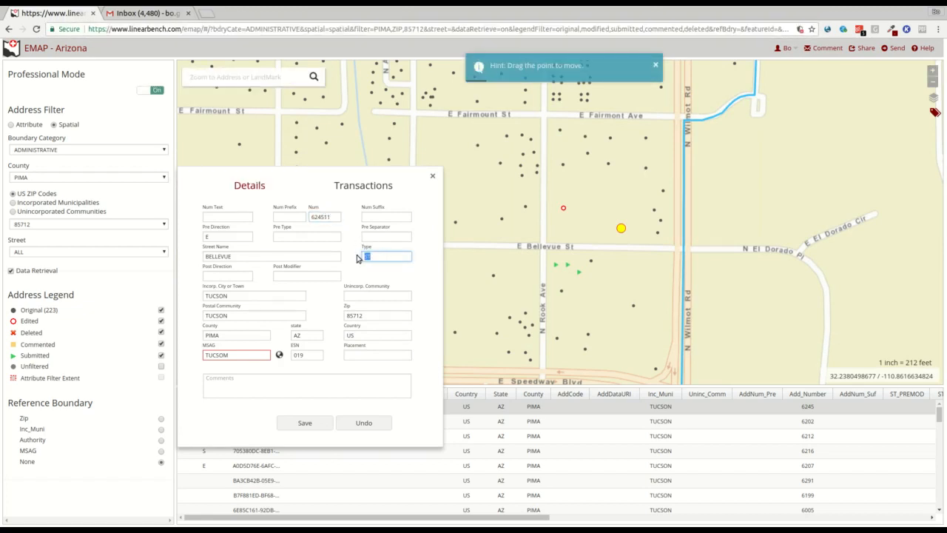
{"action": "type", "text": "RD"}
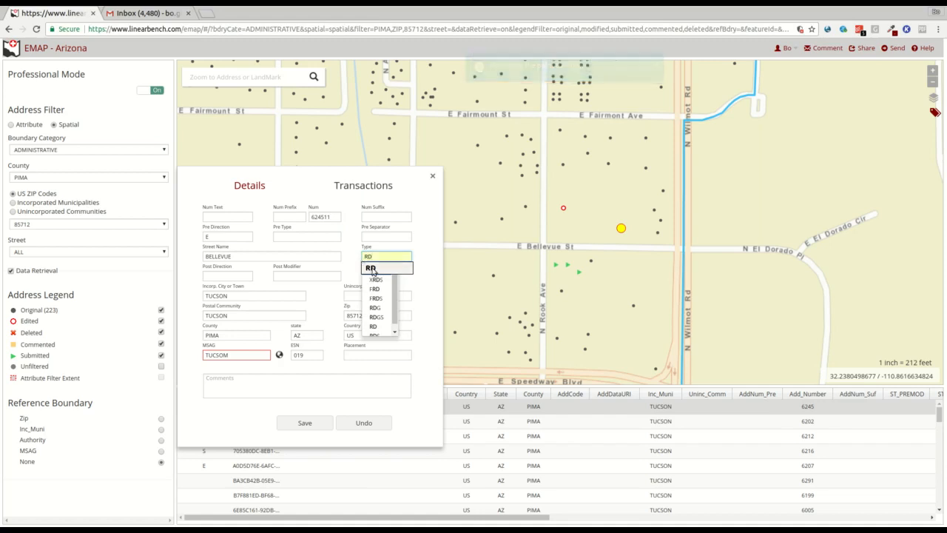
{"action": "left_click", "coordinate": [416, 264]}
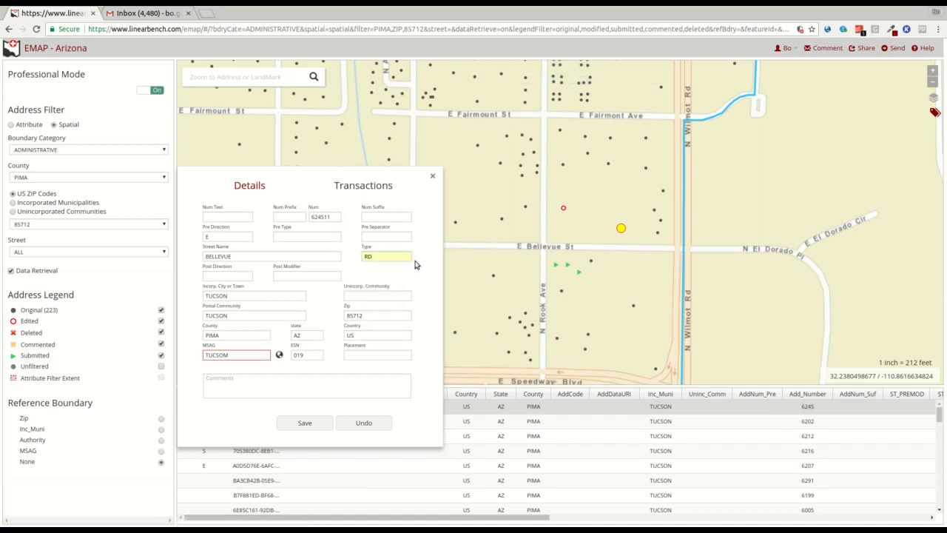
{"action": "left_click", "coordinate": [240, 355]}
{"action": "left_click", "coordinate": [279, 356]}
{"action": "left_click", "coordinate": [303, 423]}
Step: Roll back update 6753 and check the restored address details
{"action": "left_click", "coordinate": [376, 190]}
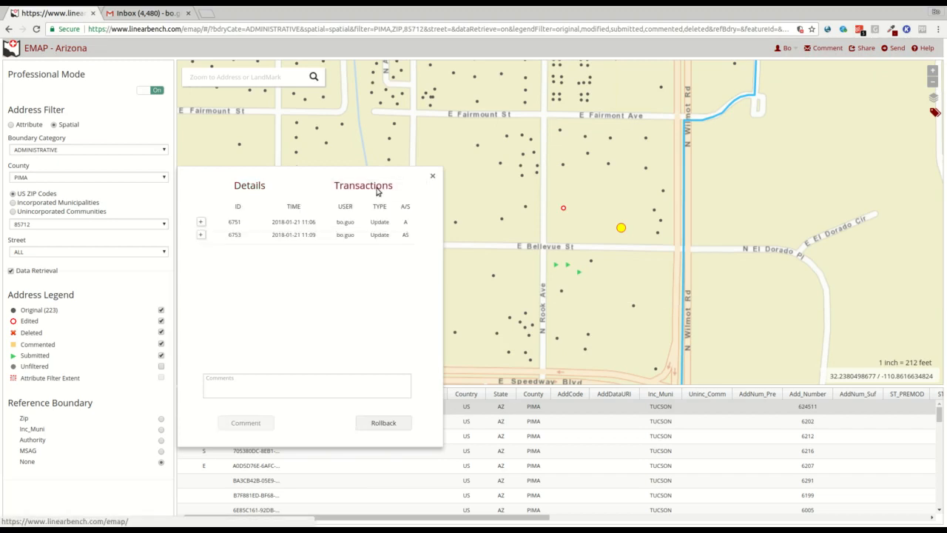
{"action": "left_click", "coordinate": [200, 235]}
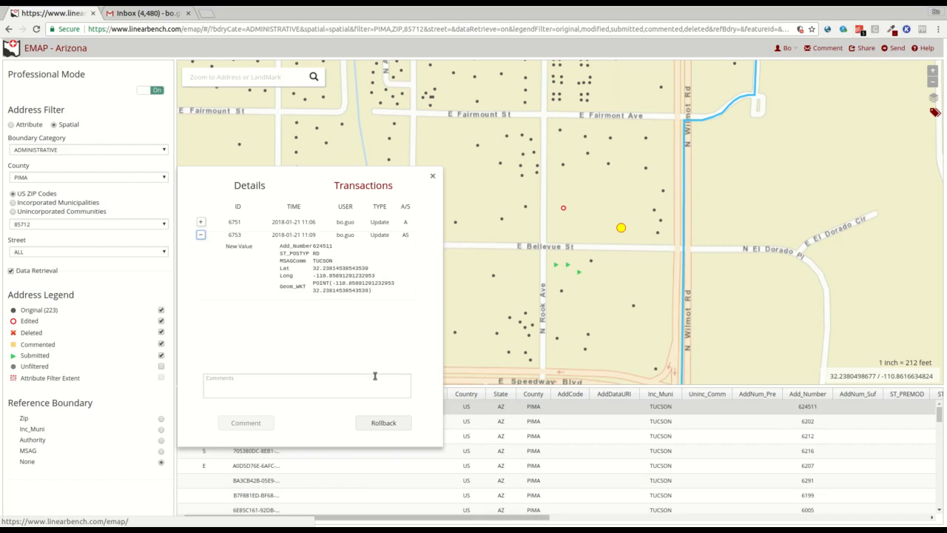
{"action": "left_click", "coordinate": [379, 423]}
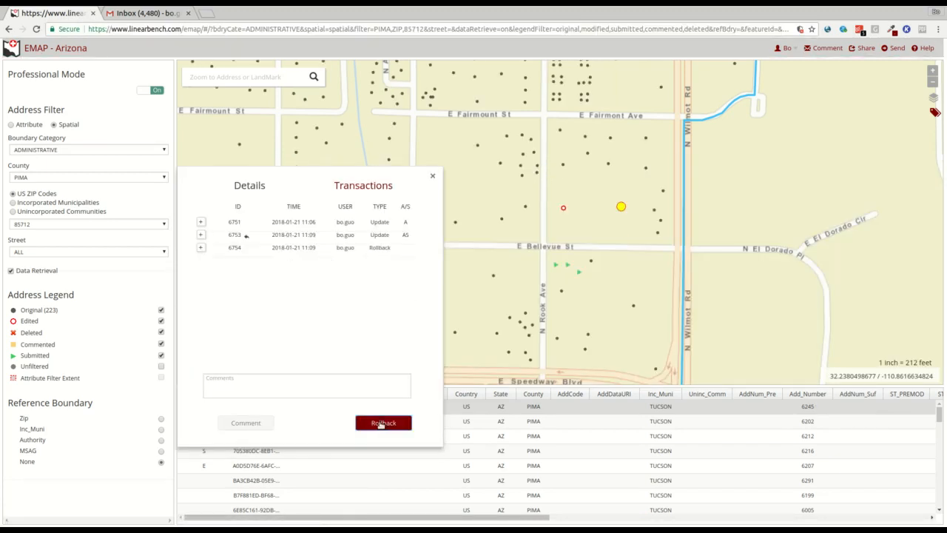
{"action": "left_click", "coordinate": [266, 194]}
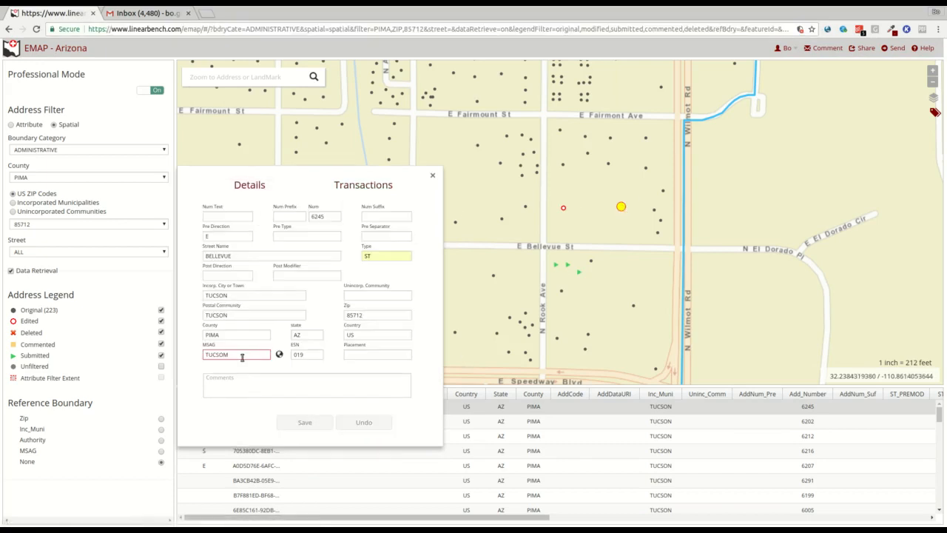
Step: Roll back the earlier update 6751 and close the address record
{"action": "left_click", "coordinate": [359, 189]}
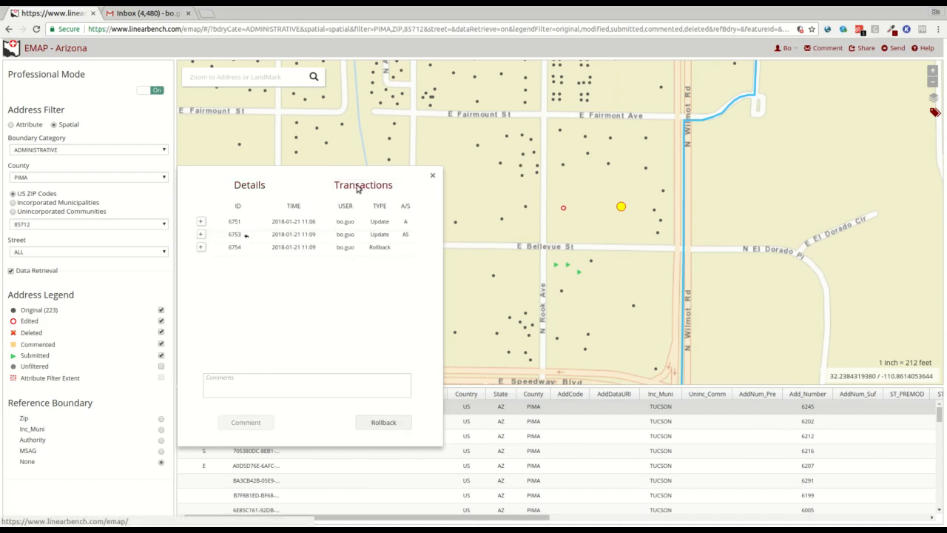
{"action": "left_click", "coordinate": [200, 222]}
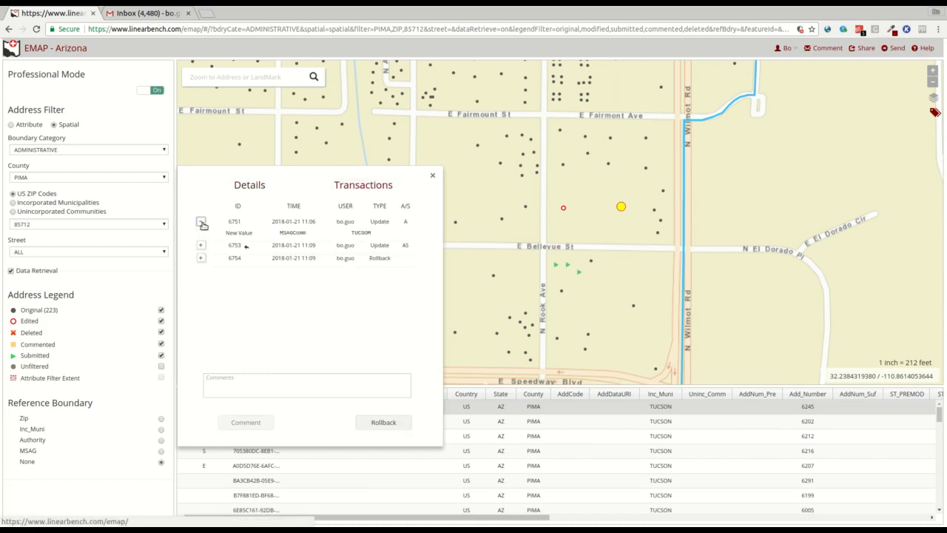
{"action": "left_click", "coordinate": [391, 422]}
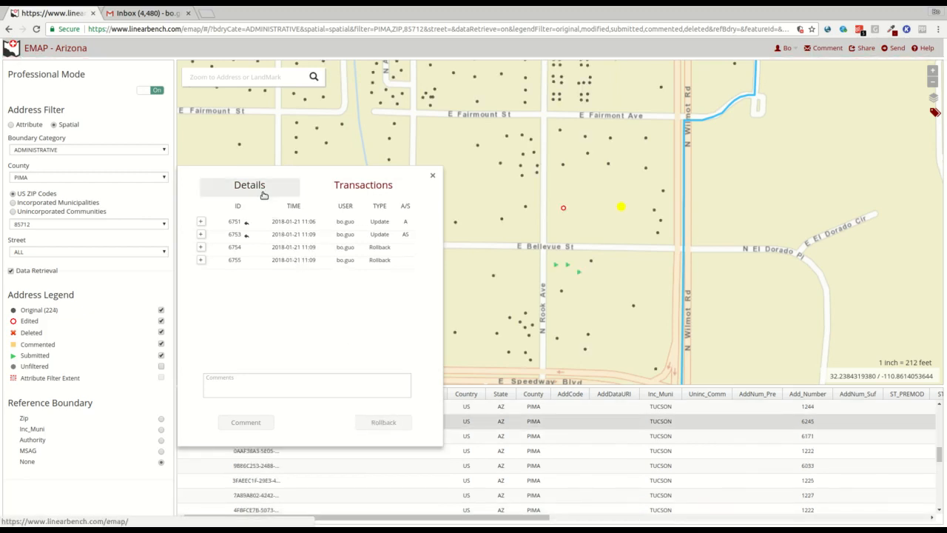
{"action": "left_click", "coordinate": [434, 178]}
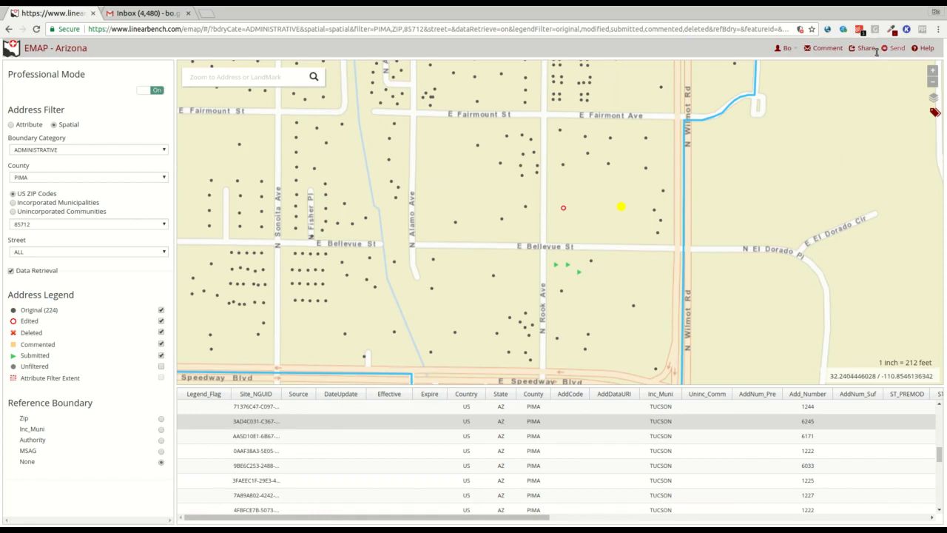
Step: Email the current session link to the recipient through the Share form
{"action": "left_click", "coordinate": [866, 48]}
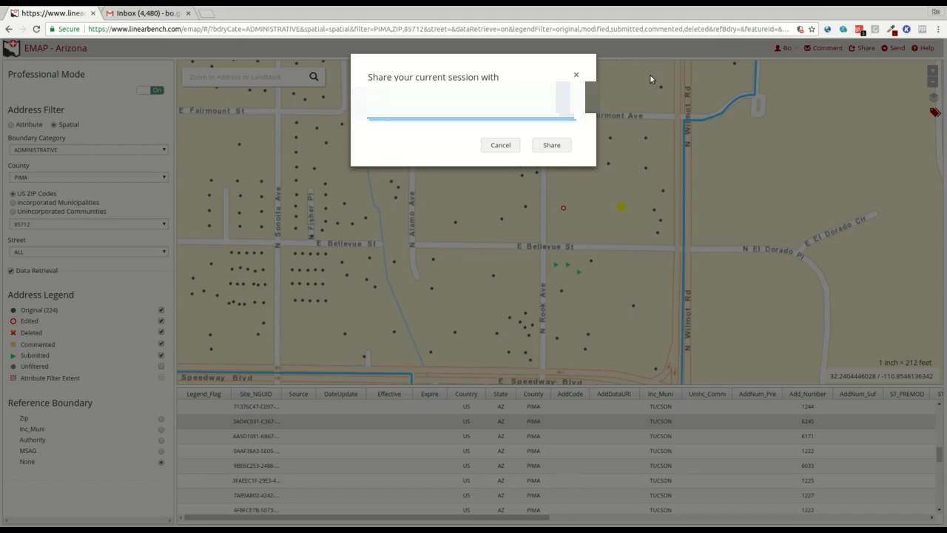
{"action": "left_click", "coordinate": [556, 148]}
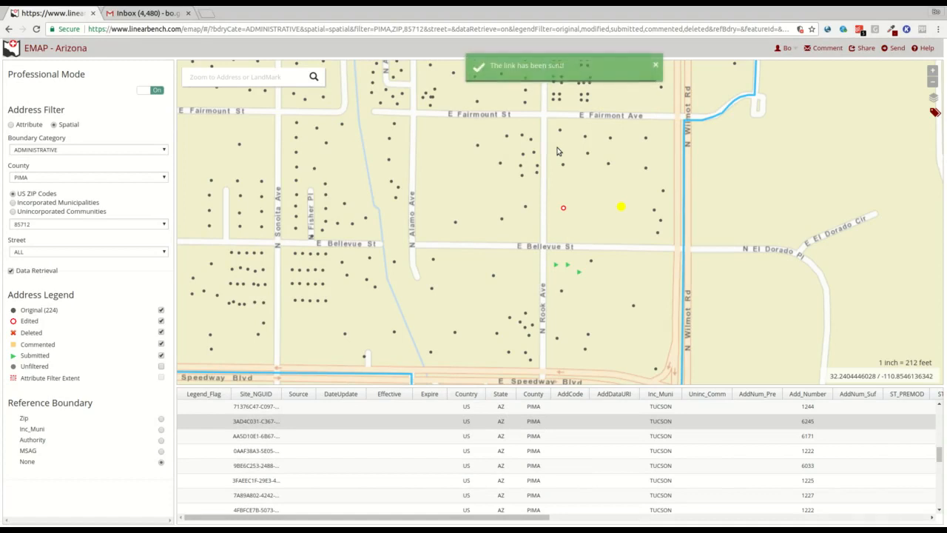
Step: Open the 'Shared EMAP link' email in Gmail and follow its EMAP URL
{"action": "left_click", "coordinate": [148, 15]}
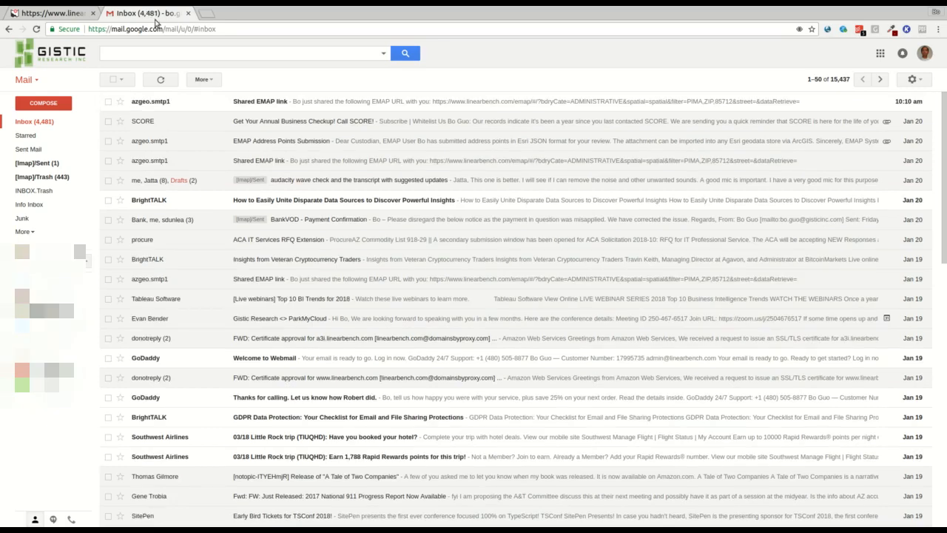
{"action": "left_click", "coordinate": [281, 101]}
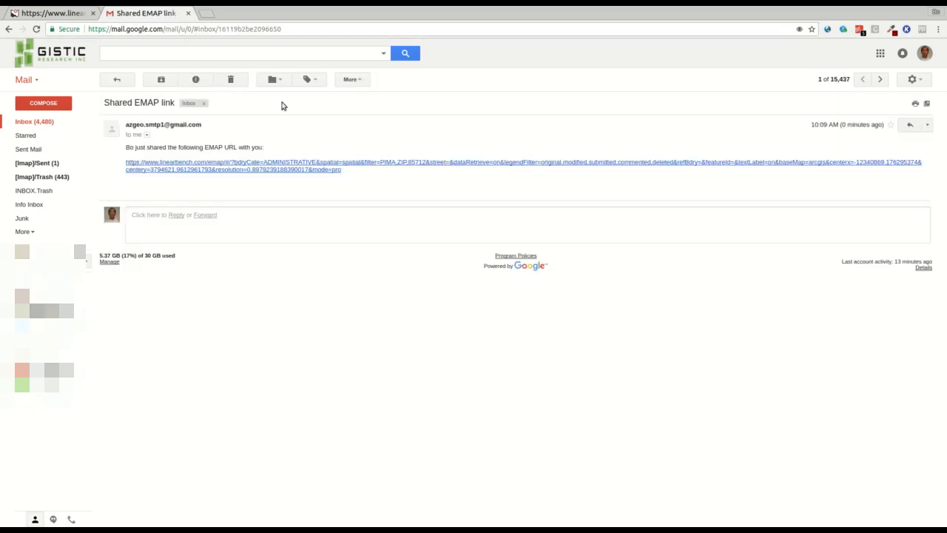
{"action": "left_click", "coordinate": [313, 167]}
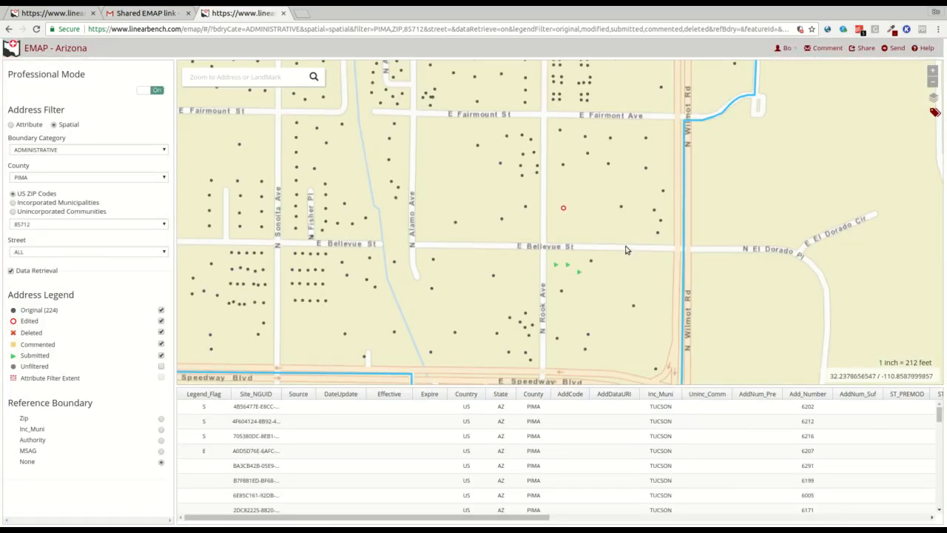
Step: In the original EMAP tab, review pending point 6207 and send it to the data custodian
{"action": "left_click", "coordinate": [62, 17]}
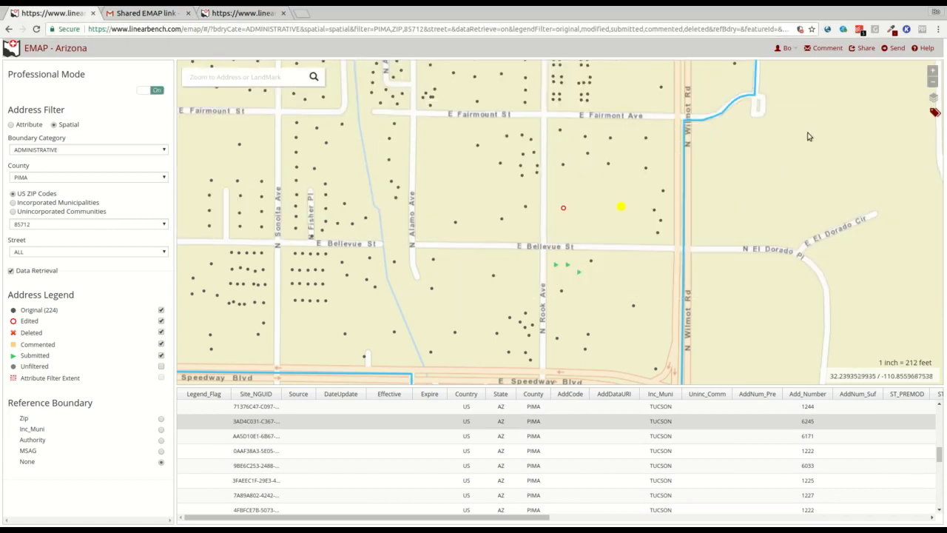
{"action": "left_click", "coordinate": [896, 49]}
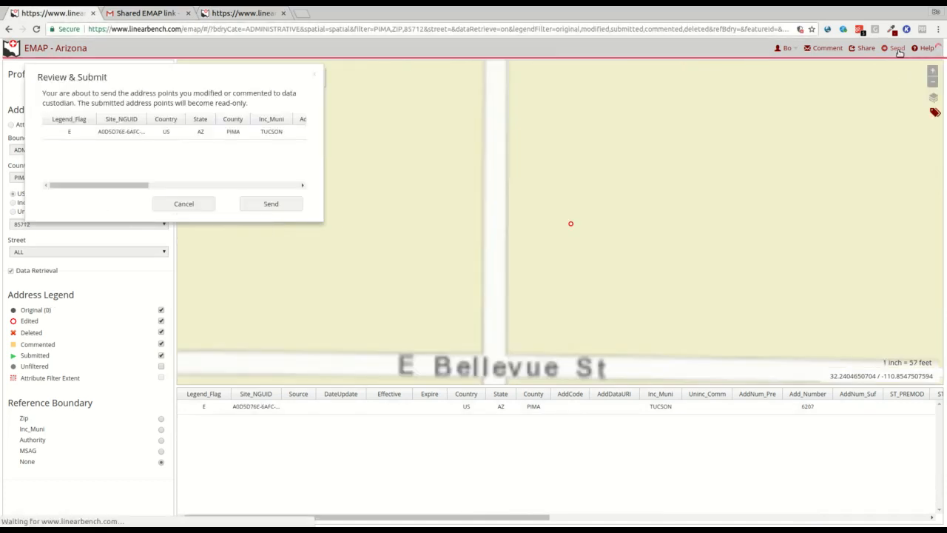
{"action": "left_click", "coordinate": [135, 134]}
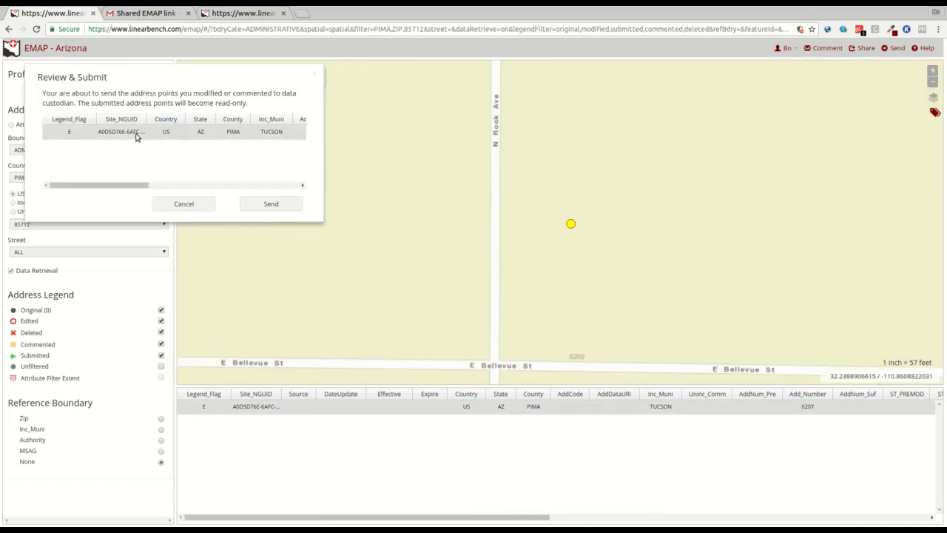
{"action": "left_click", "coordinate": [267, 204]}
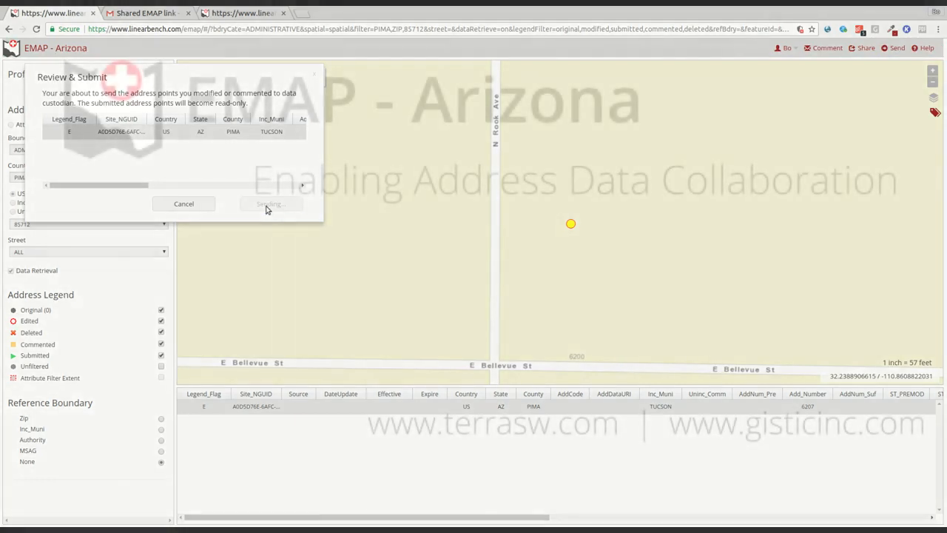